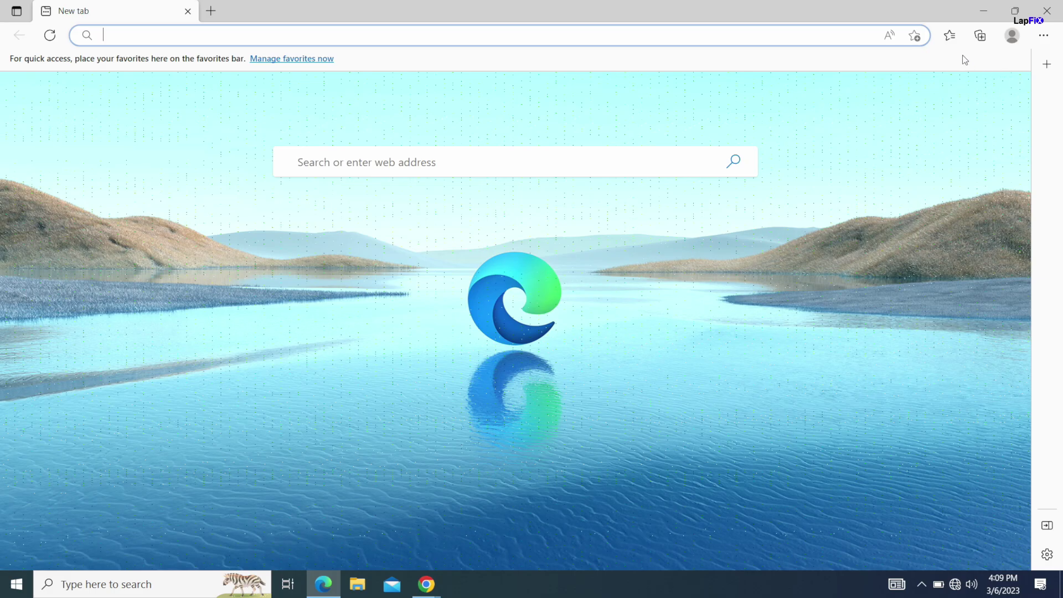
# Restore the Edge window out of full screen and load the Google homepage
pyautogui.moveTo(656, 6); pyautogui.dragTo(398, 62)
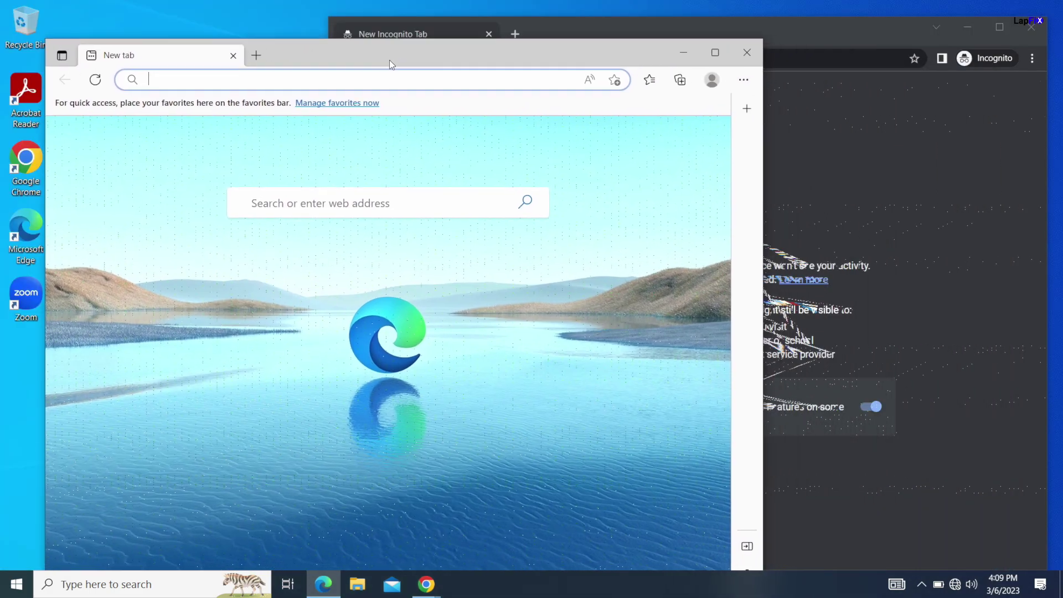
pyautogui.click(825, 47)
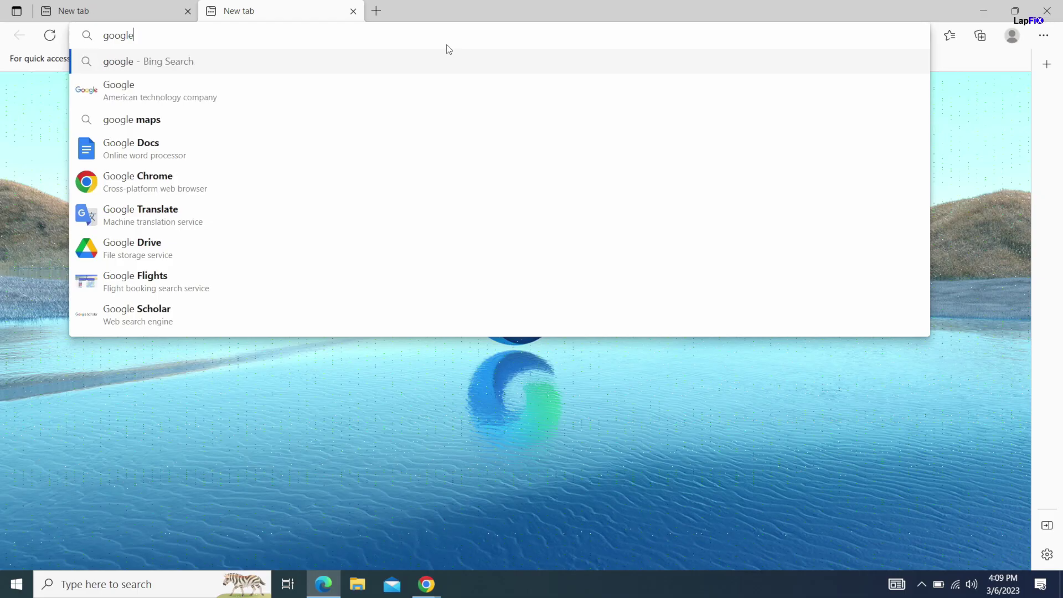
pyautogui.press('Return')
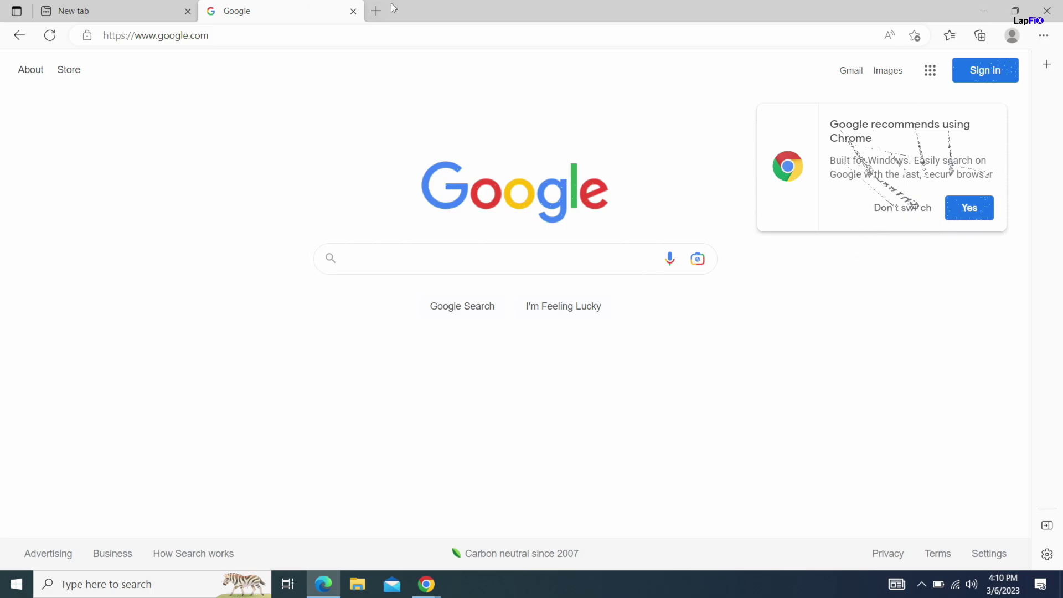
# Load lapfix.com in another new Edge tab
pyautogui.click(376, 10)
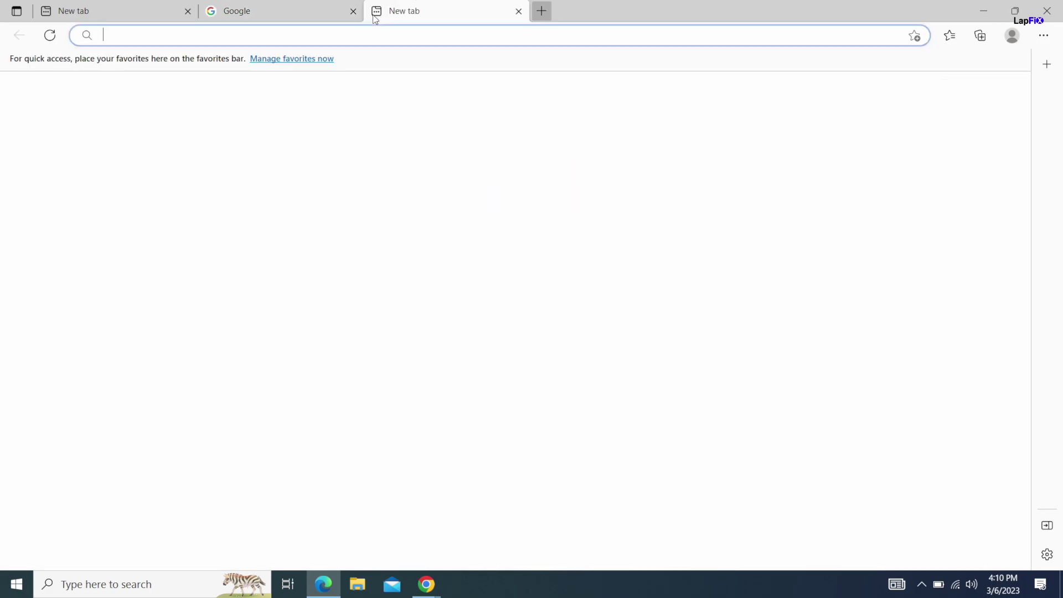
pyautogui.write('lapfix.com')
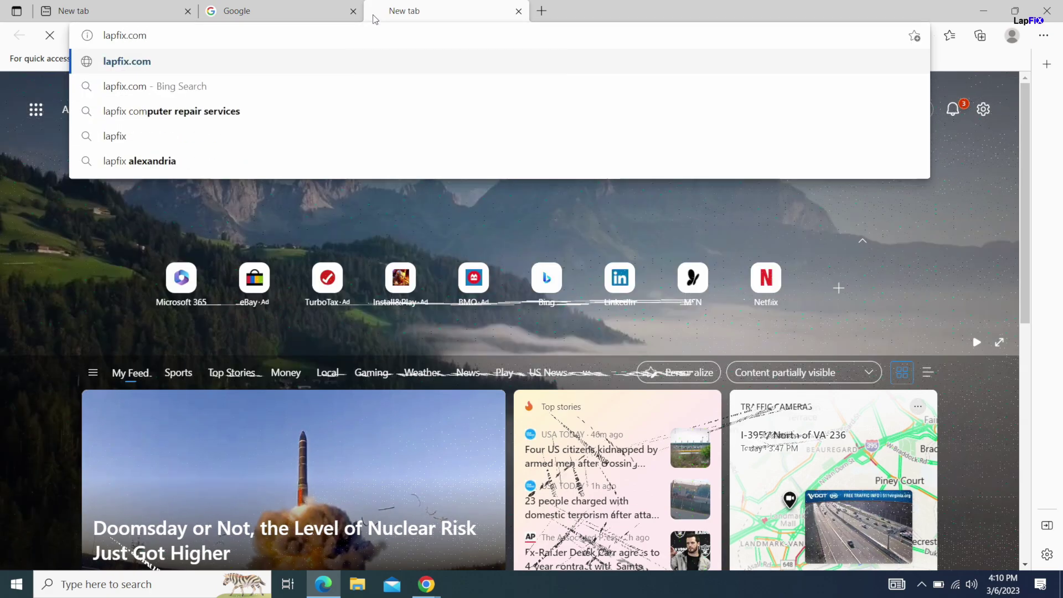
pyautogui.press('Return')
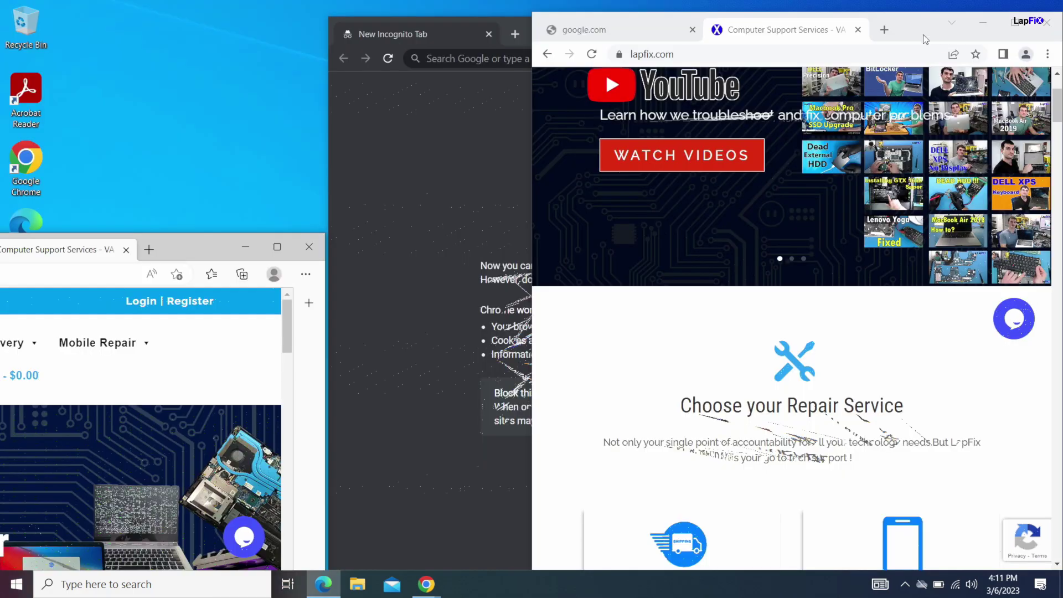
# Maximize the Chrome window showing lapfix.com and open Settings from the three-dot menu
pyautogui.moveTo(923, 35); pyautogui.dragTo(681, 4)
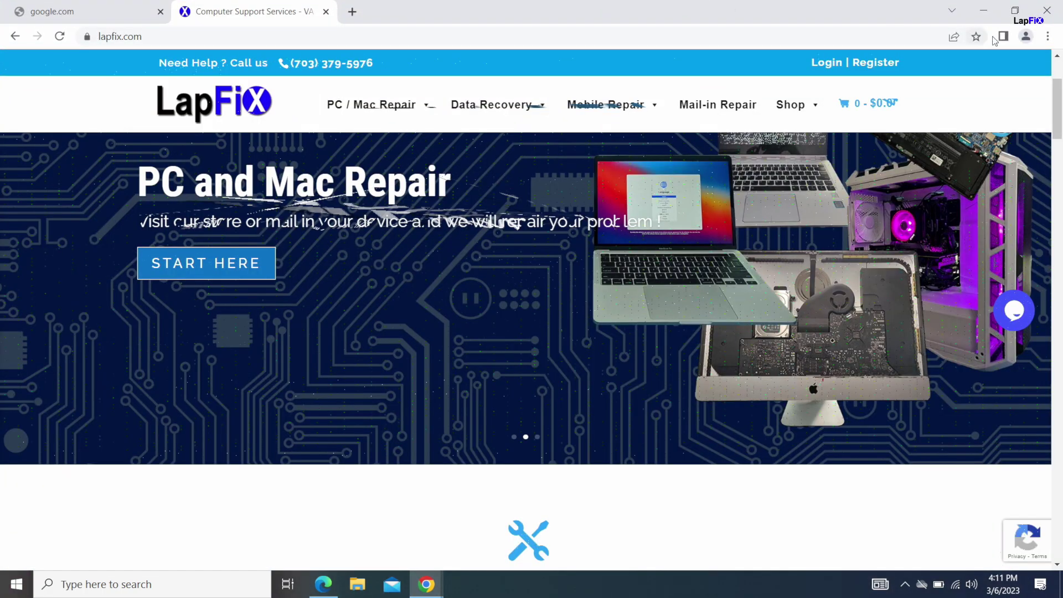
pyautogui.click(1048, 37)
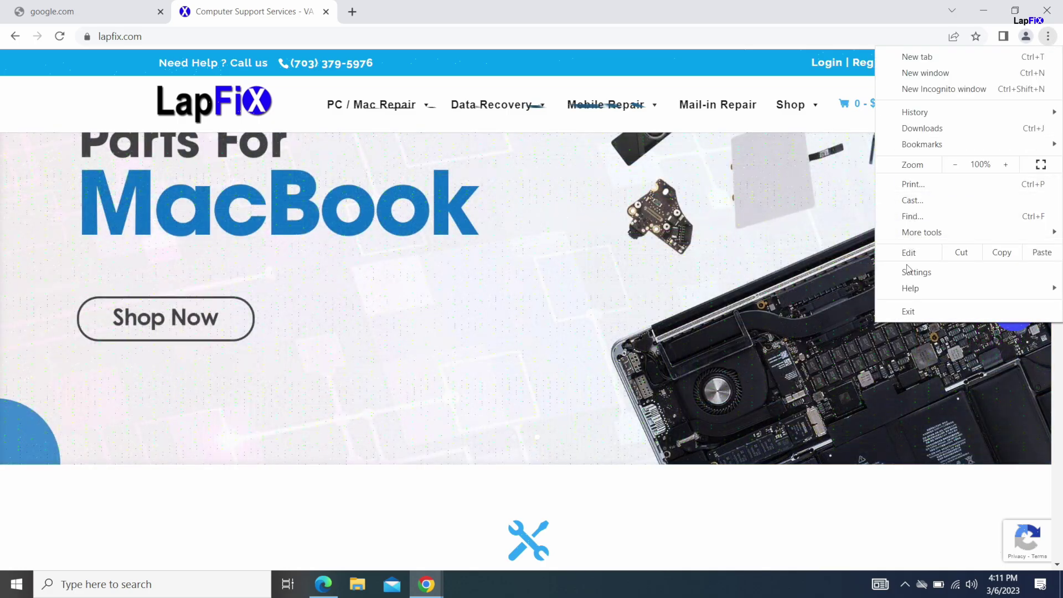
pyautogui.click(941, 270)
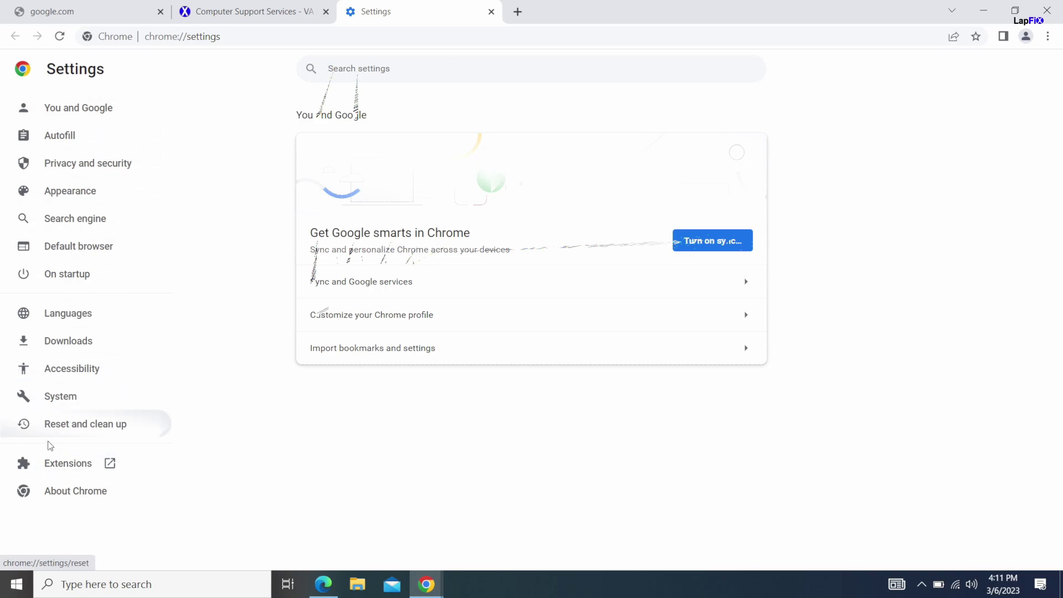
# Under System, turn off 'Use hardware acceleration when available' and confirm relaunching Chrome
pyautogui.click(63, 395)
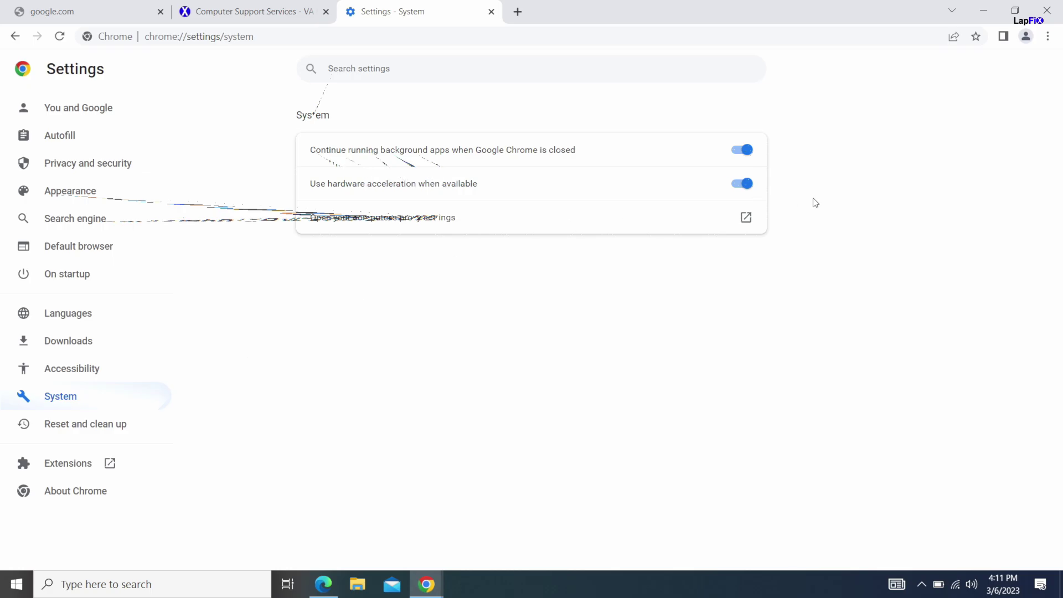
pyautogui.click(742, 184)
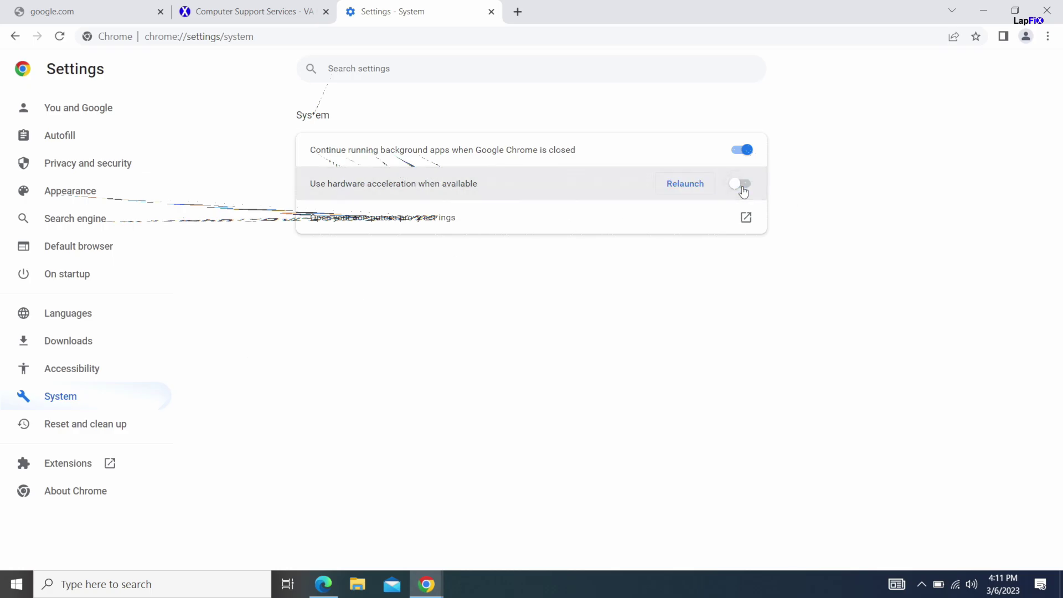
pyautogui.click(676, 186)
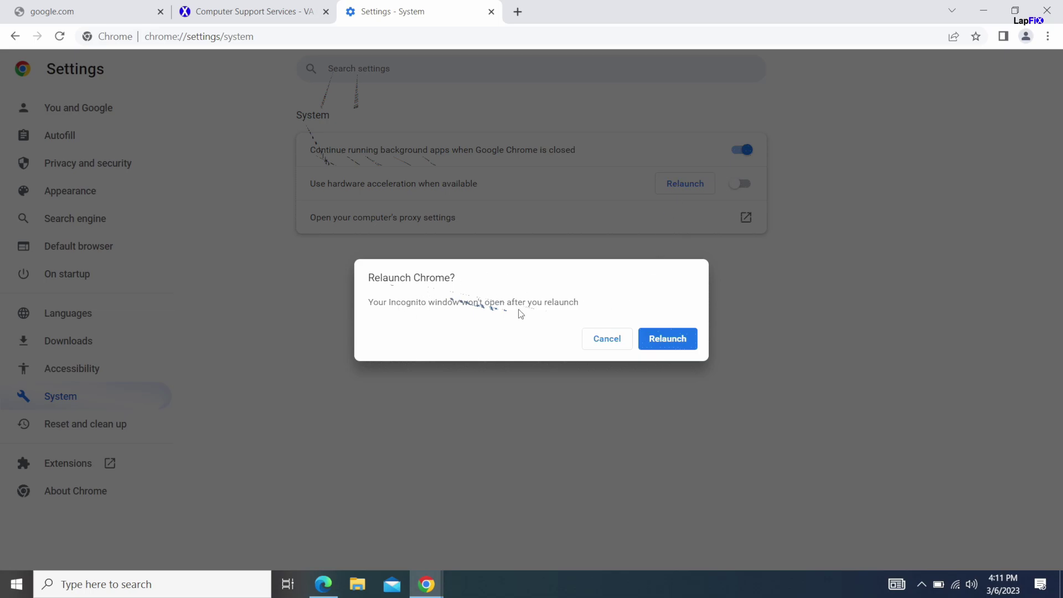
pyautogui.click(659, 347)
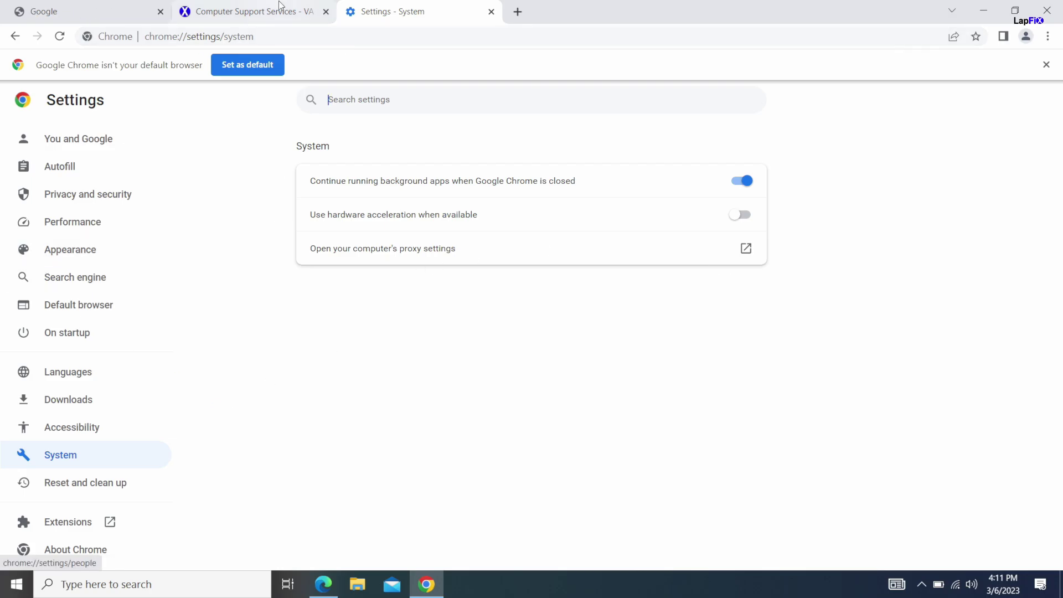
# Snap Chrome to the right half of the screen and Edge to the left half
pyautogui.click(227, 8)
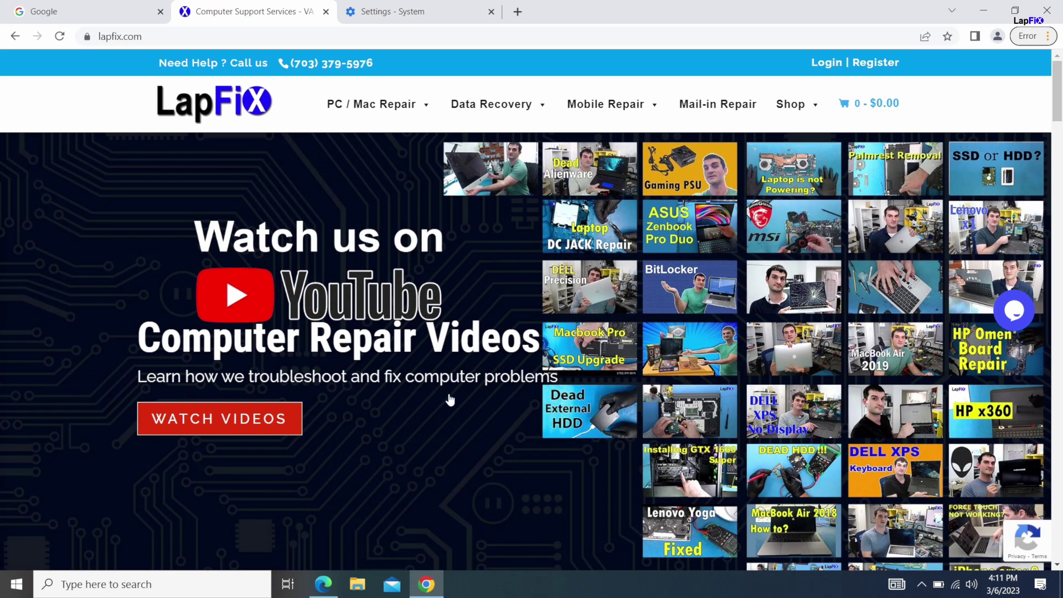
pyautogui.click(5, 3)
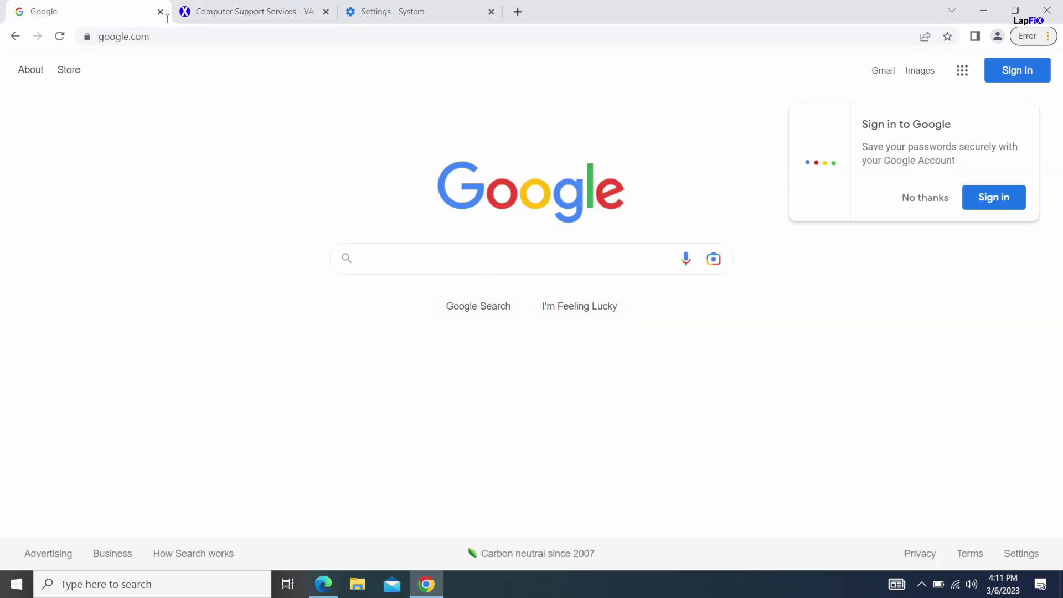
pyautogui.moveTo(636, 5); pyautogui.dragTo(1060, 249)
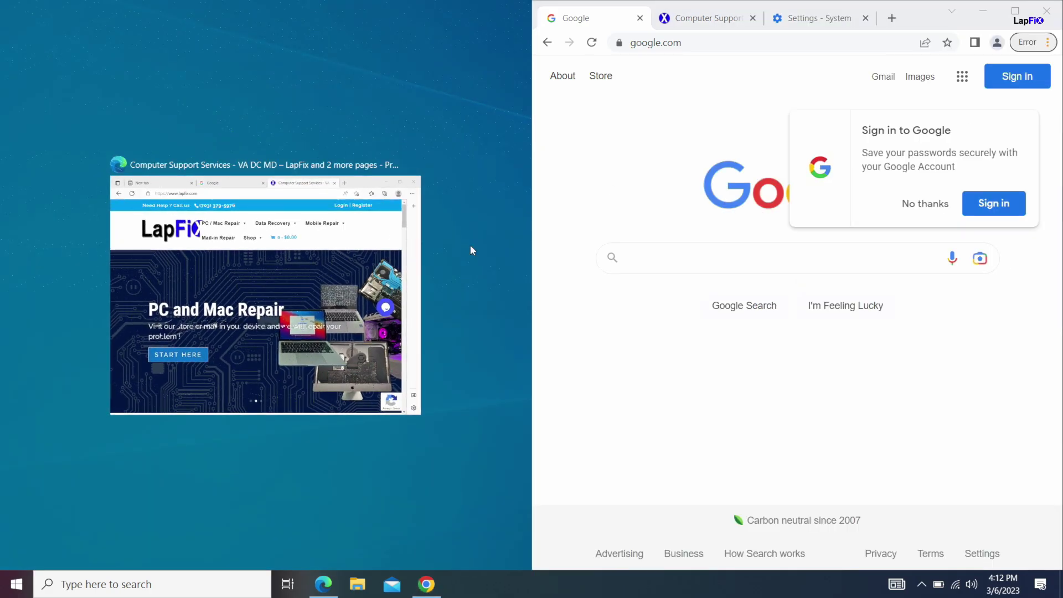
pyautogui.click(391, 266)
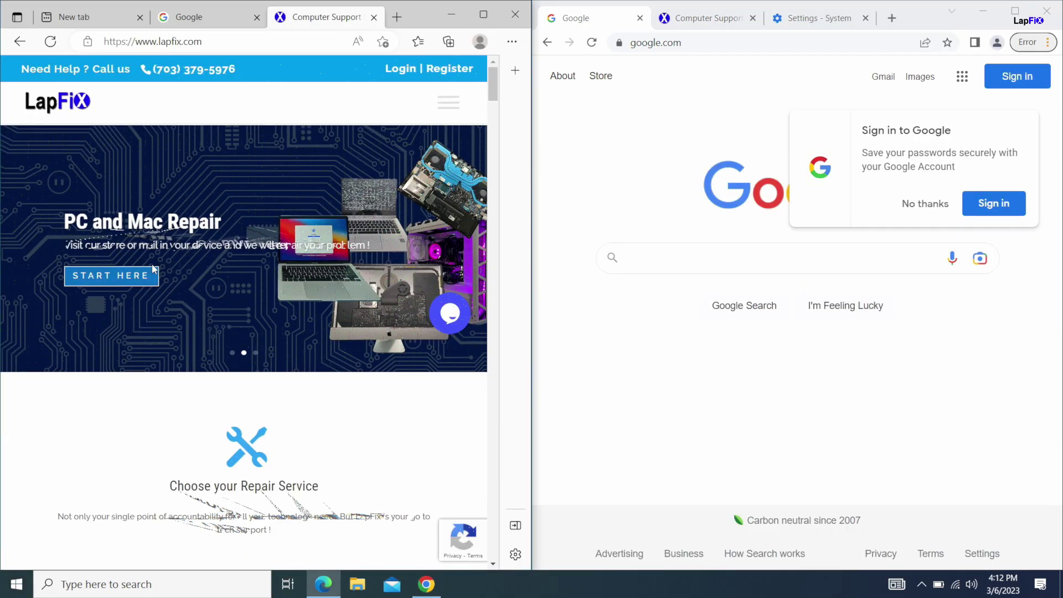
# Compare the lapfix.com and Google pages in Chrome and Edge, then bring up Edge's Settings and more menu
pyautogui.click(832, 12)
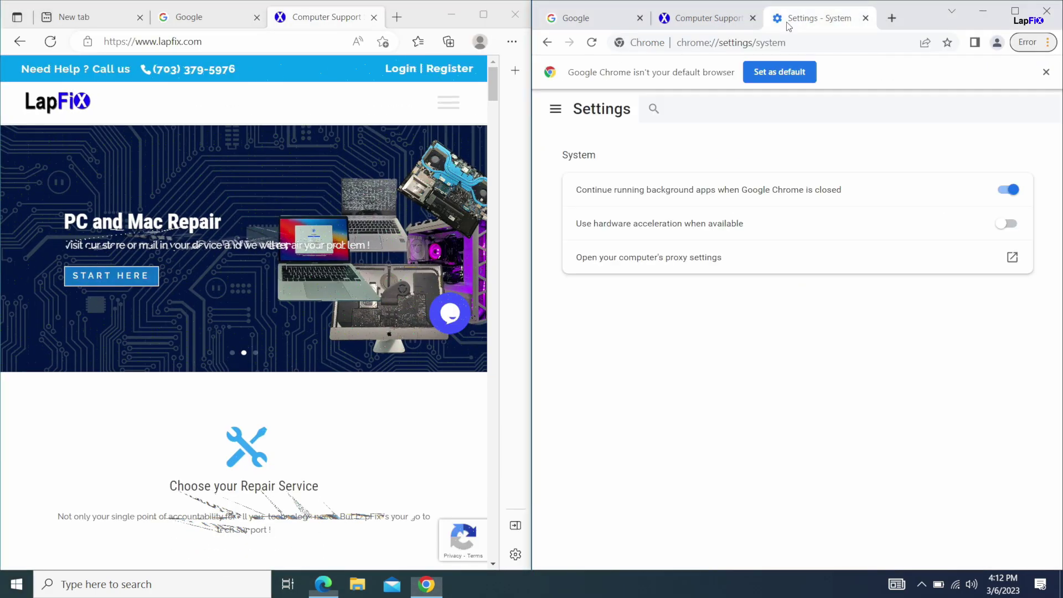
pyautogui.click(716, 20)
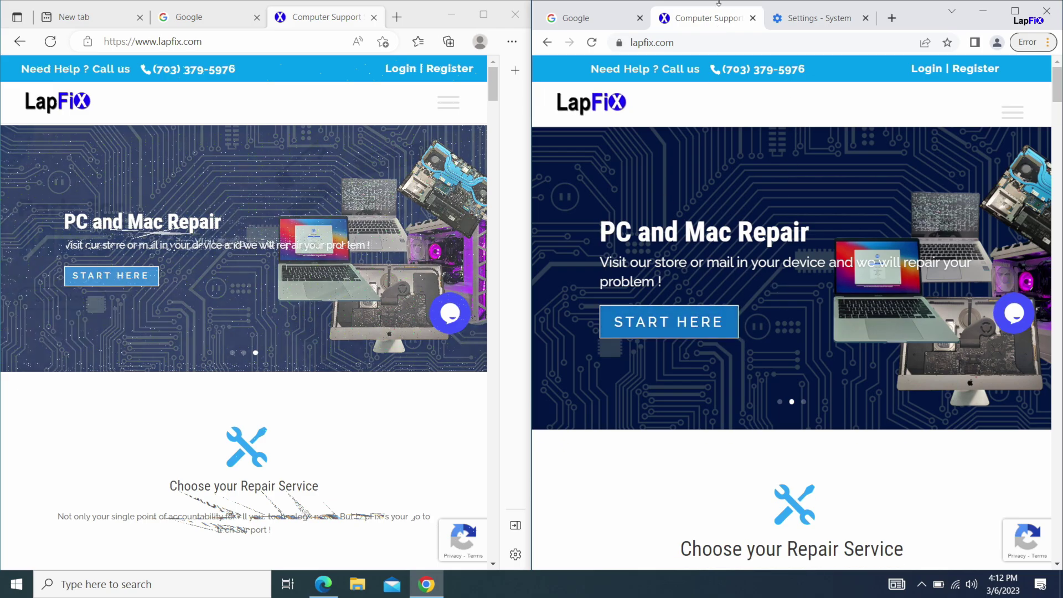
pyautogui.click(603, 17)
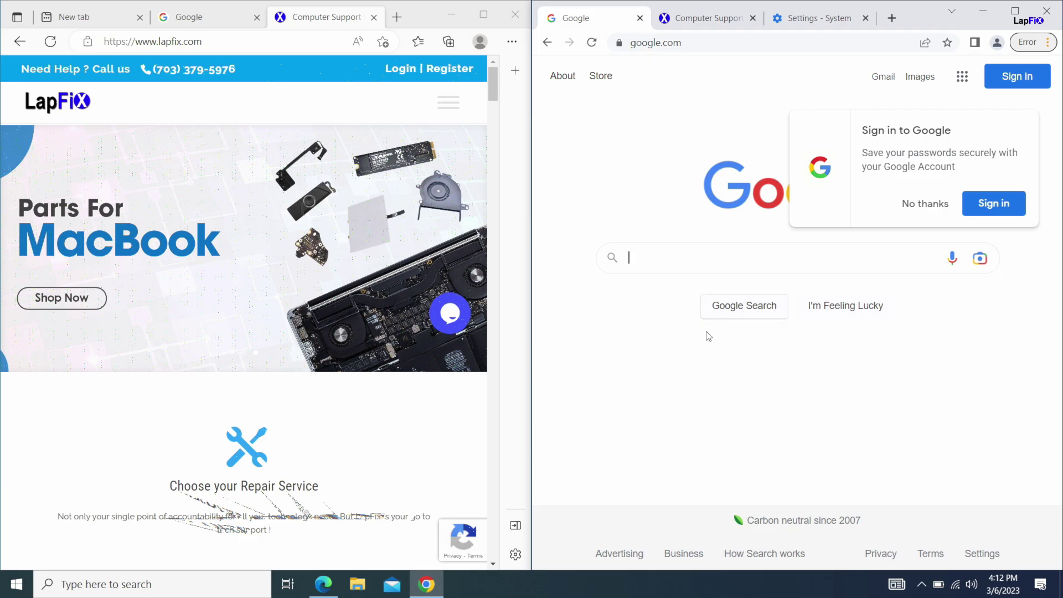
pyautogui.click(202, 18)
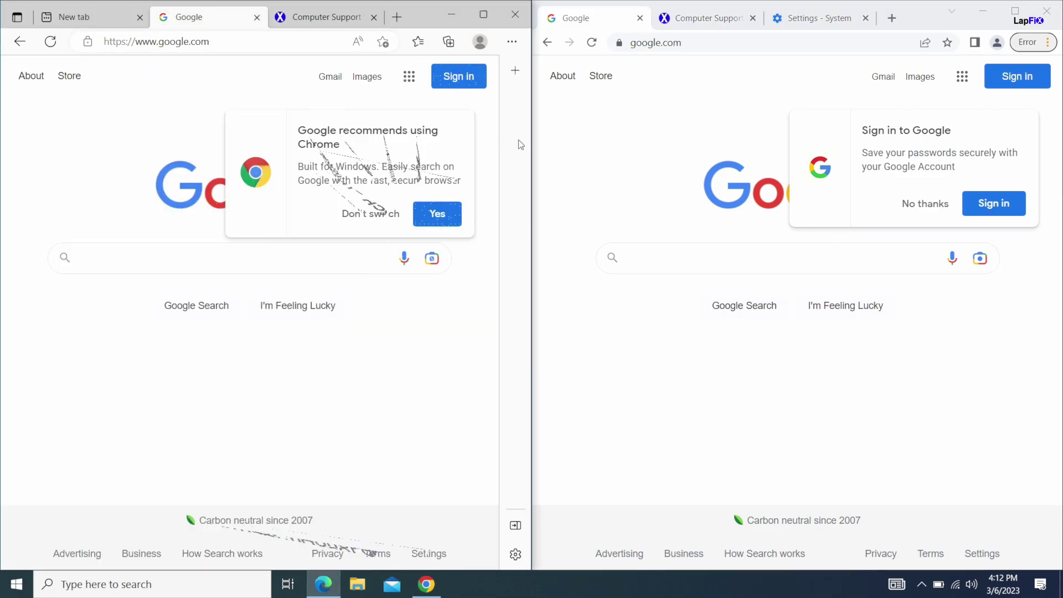
pyautogui.click(509, 43)
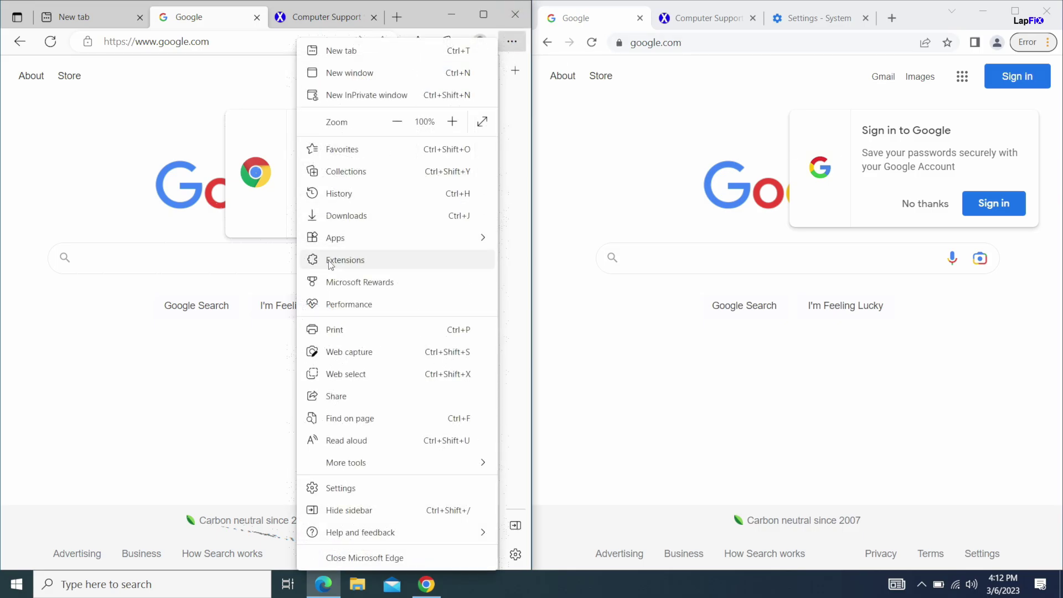
# Open Edge's settings maximized and search them for 'hardw'
pyautogui.click(330, 489)
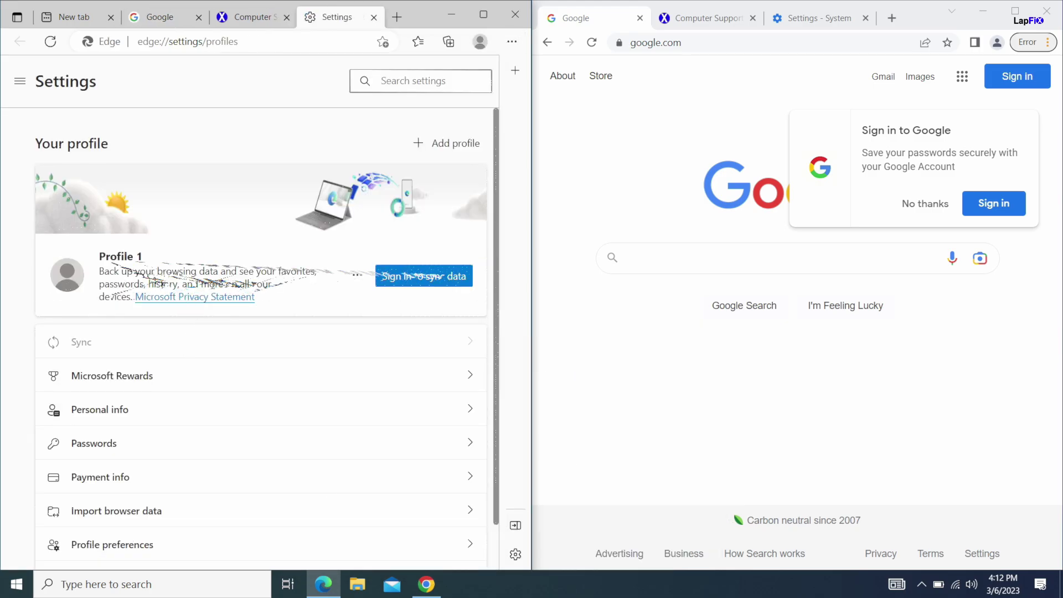
pyautogui.scroll(-1, 213, 288)
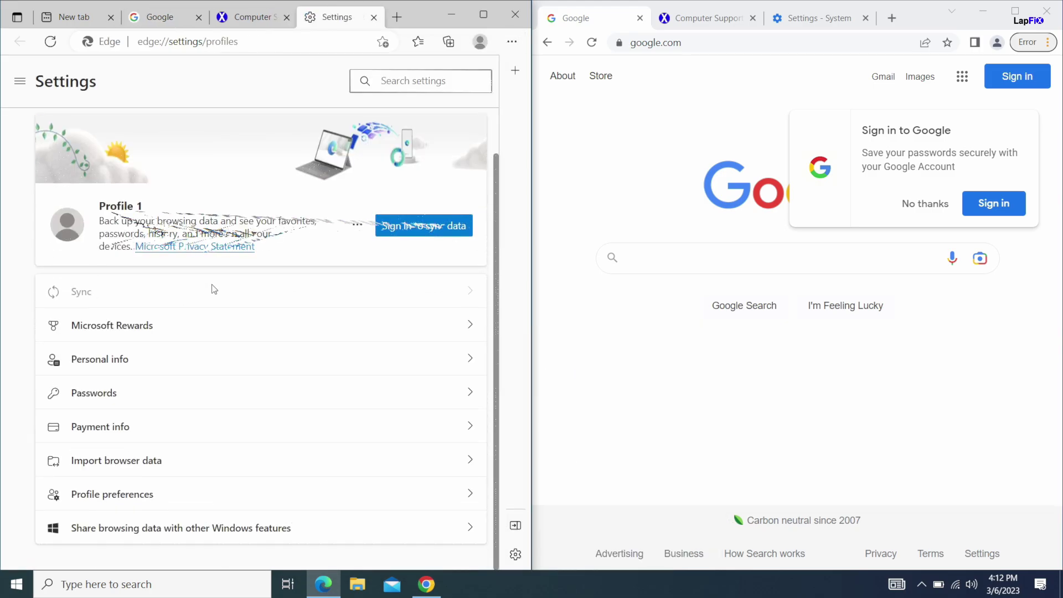
pyautogui.click(484, 17)
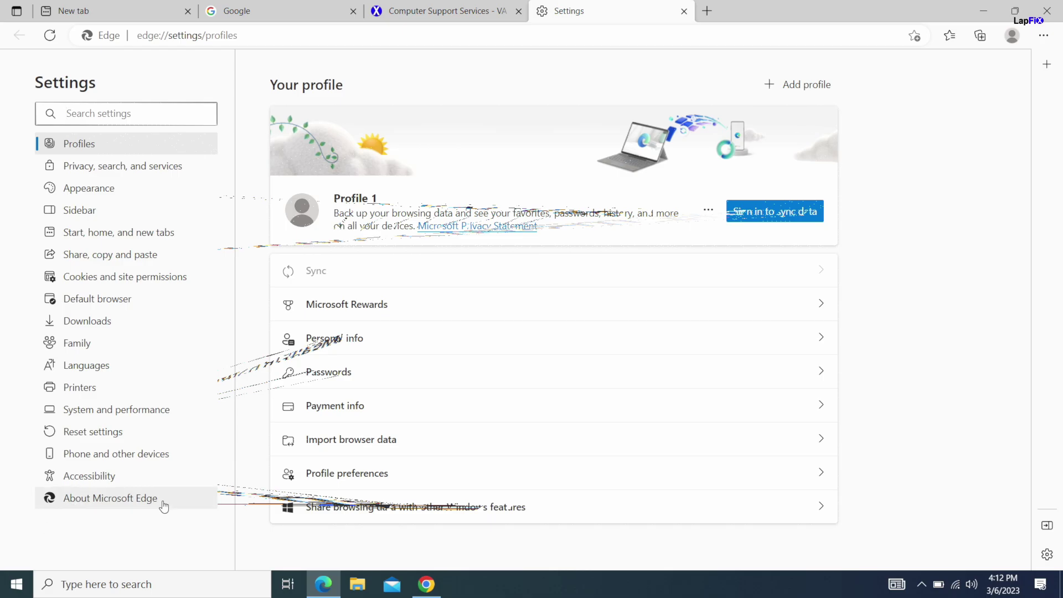
pyautogui.click(118, 122)
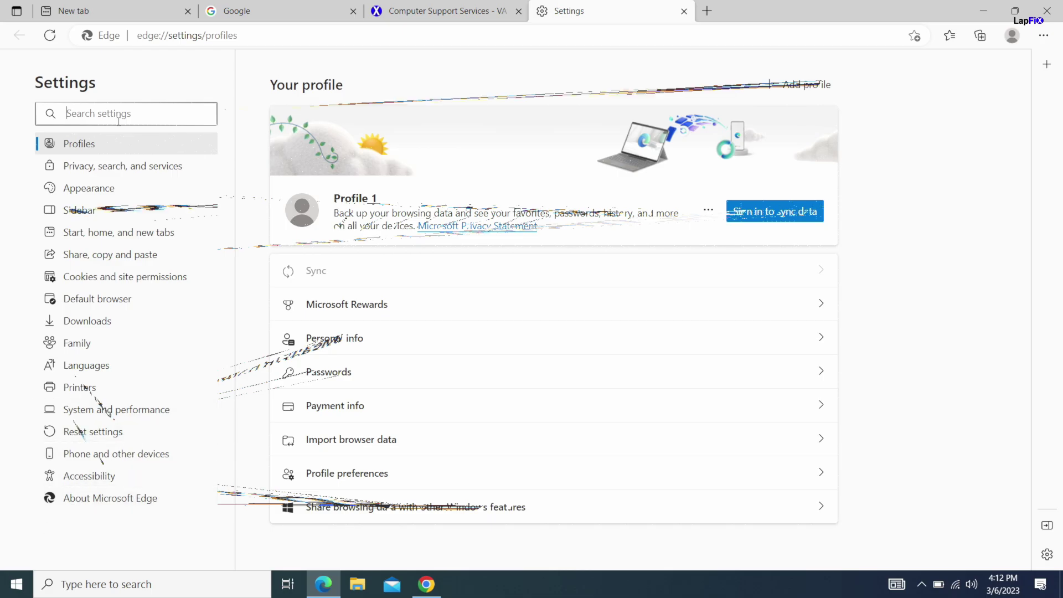
pyautogui.write('hardware')
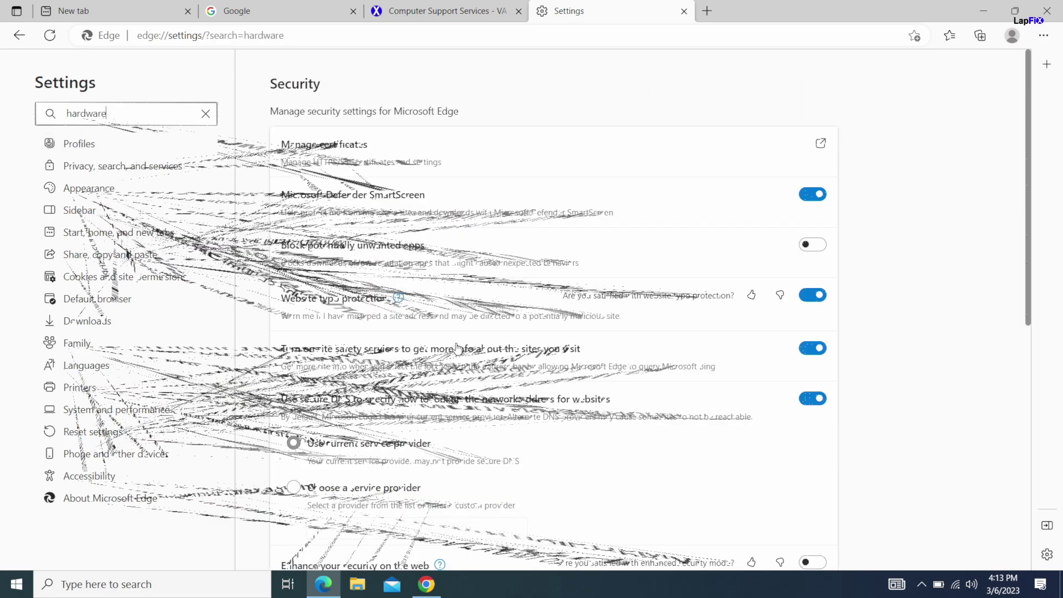
# Turn off 'Use hardware acceleration when available' under System and restart Edge
pyautogui.scroll(-3, 441, 383)
pyautogui.scroll(3, 441, 383)
pyautogui.scroll(-3, 441, 383)
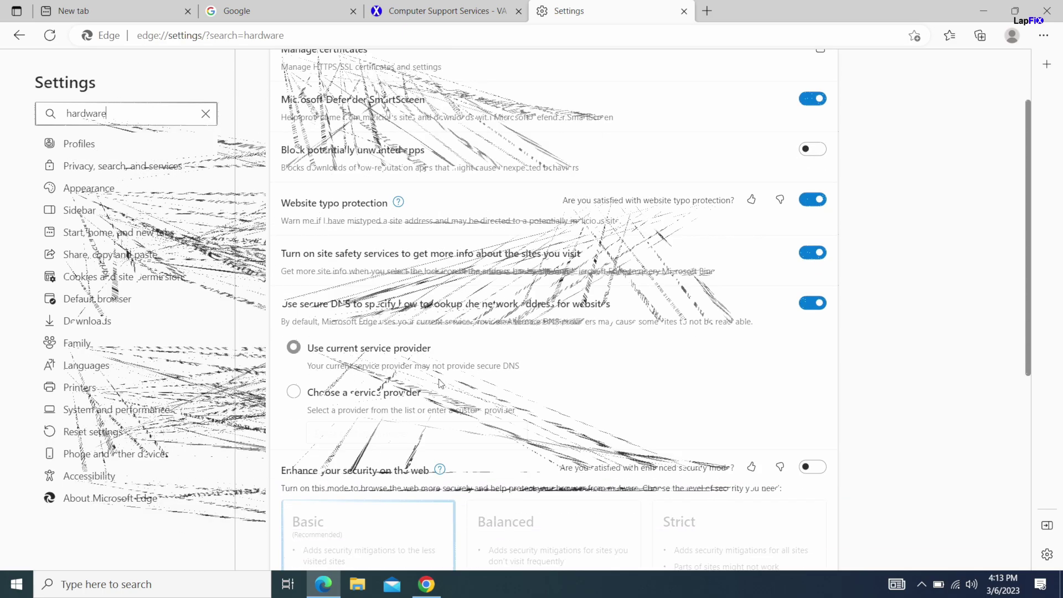
pyautogui.scroll(1, 440, 383)
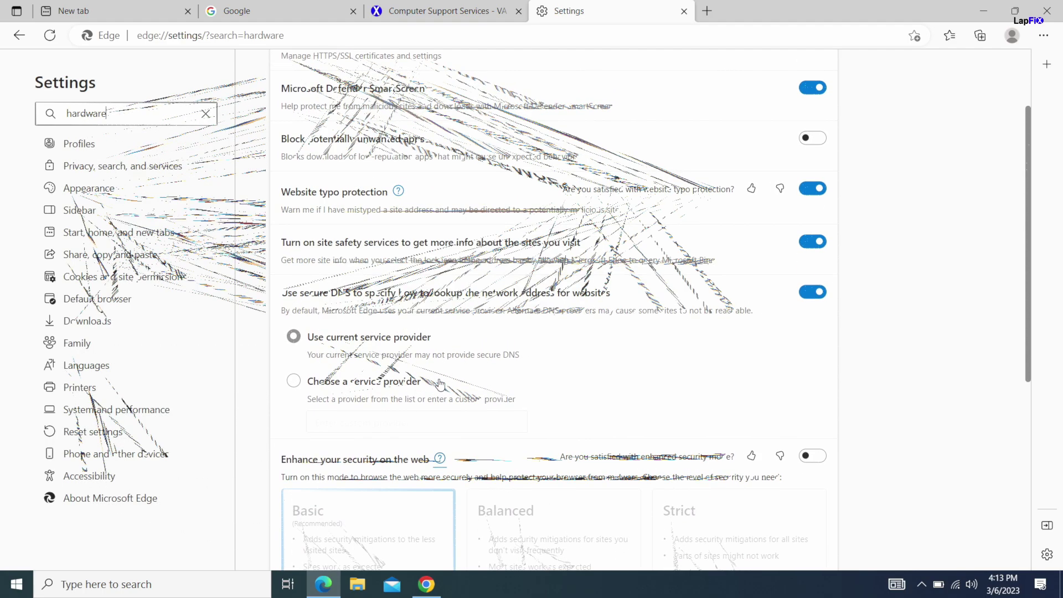
pyautogui.scroll(2, 440, 383)
pyautogui.scroll(-6, 440, 382)
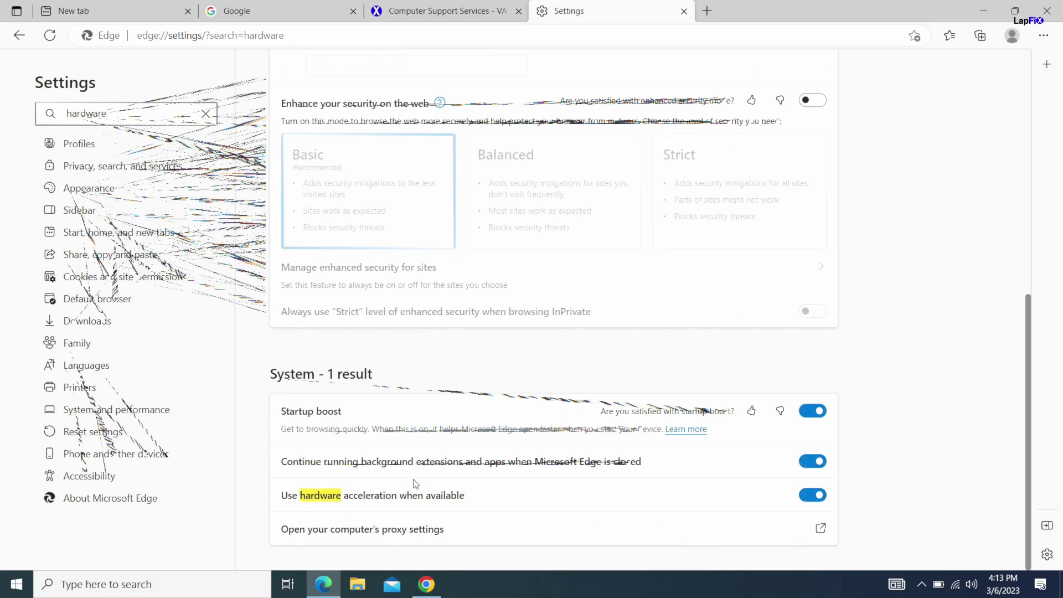
pyautogui.click(813, 496)
pyautogui.click(792, 523)
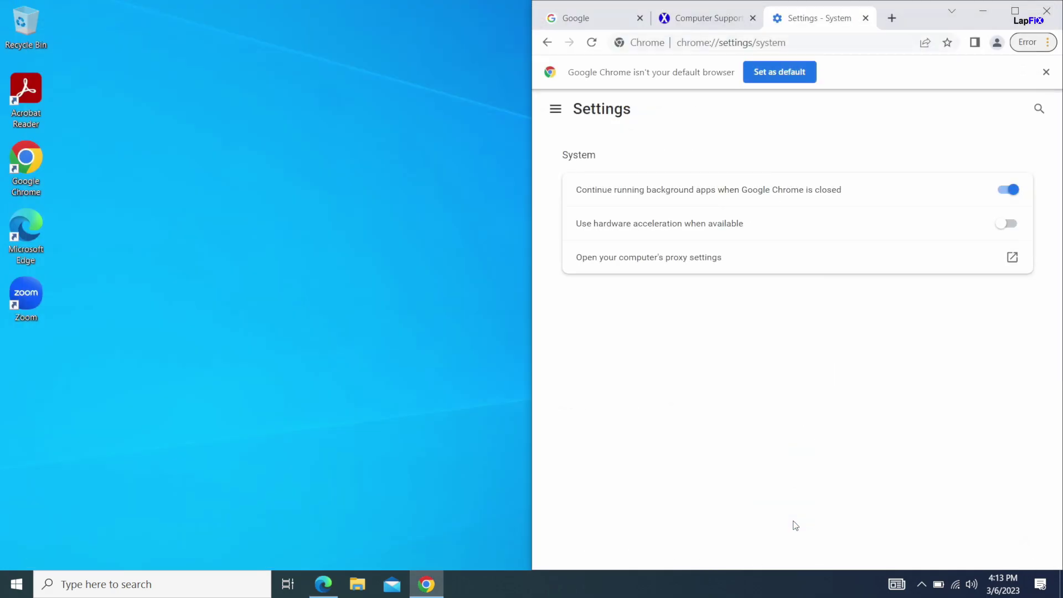